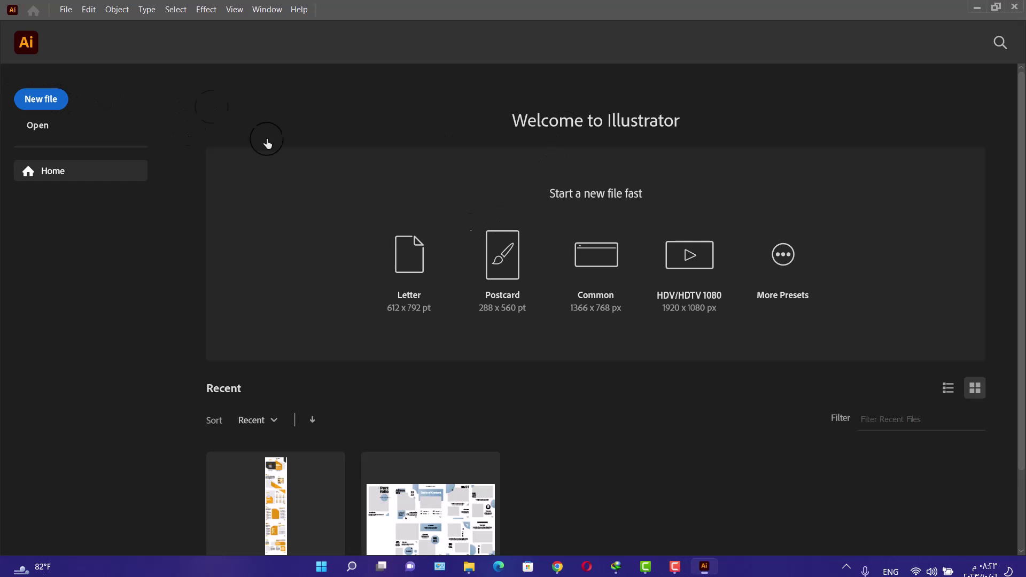
- Call up the New Document settings with Ctrl+N for a 960 x 560 px web document
key("ctrl+n")
- Confirm the New Document dialog to create the blank Untitled-1 document
left_click(560, 411)
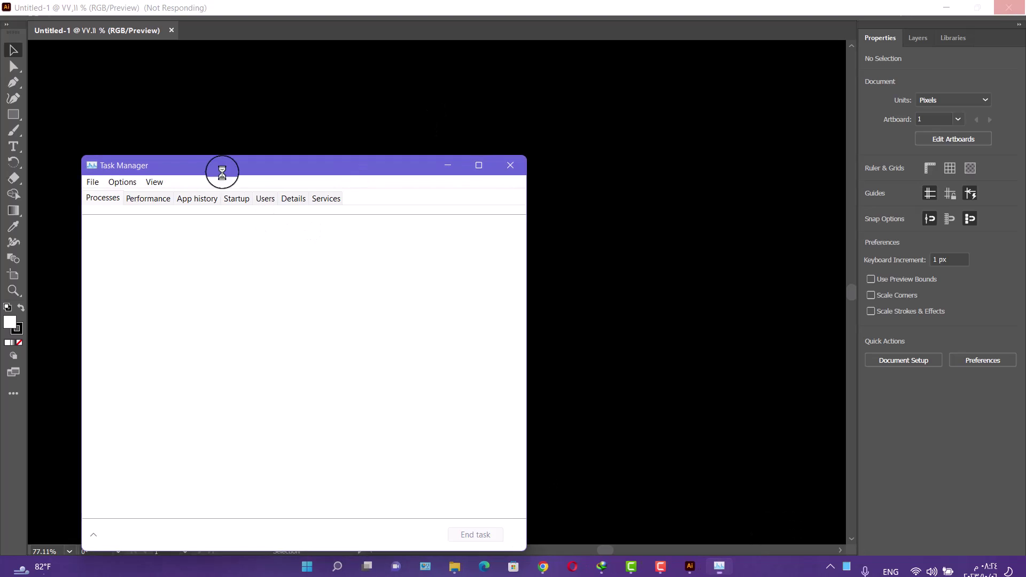
- End the frozen Adobe Illustrator 2023 process in Task Manager, then close Task Manager
left_click_drag(223, 164, 277, 138)
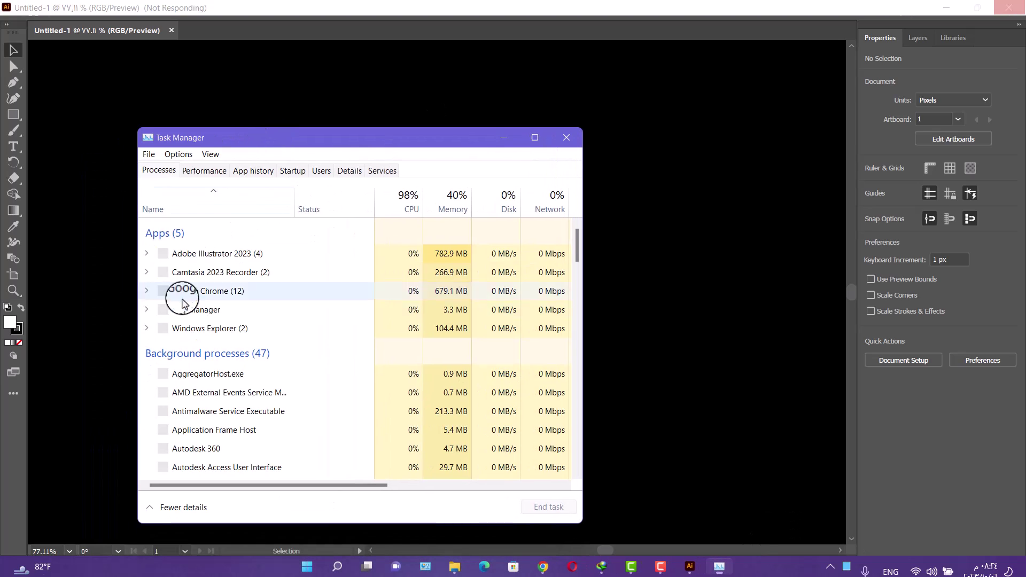
right_click(198, 257)
left_click(228, 292)
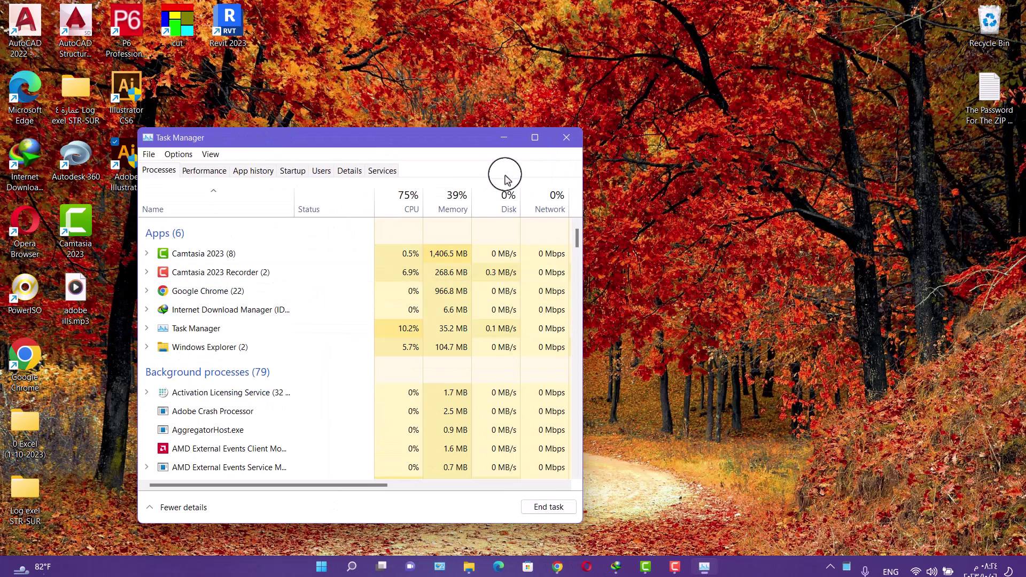
left_click(568, 137)
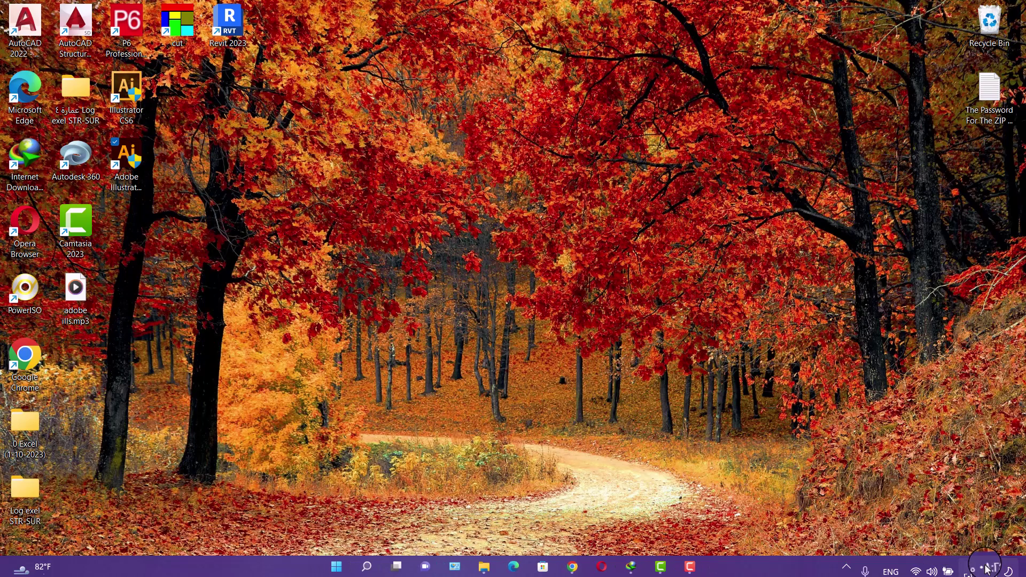
- Look through the older grouped notifications in the Notification Center, then close it
left_click(985, 567)
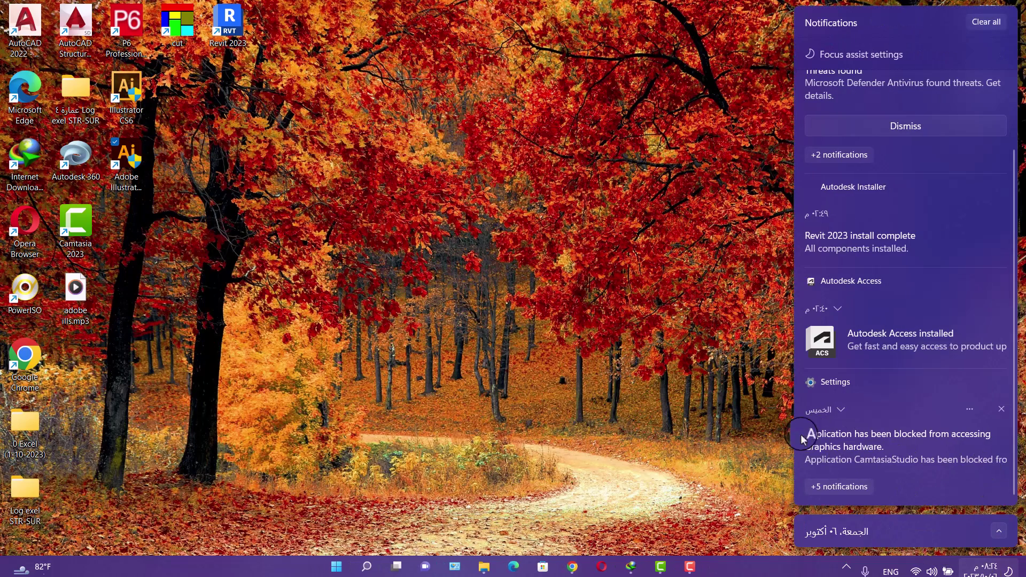
left_click(830, 487)
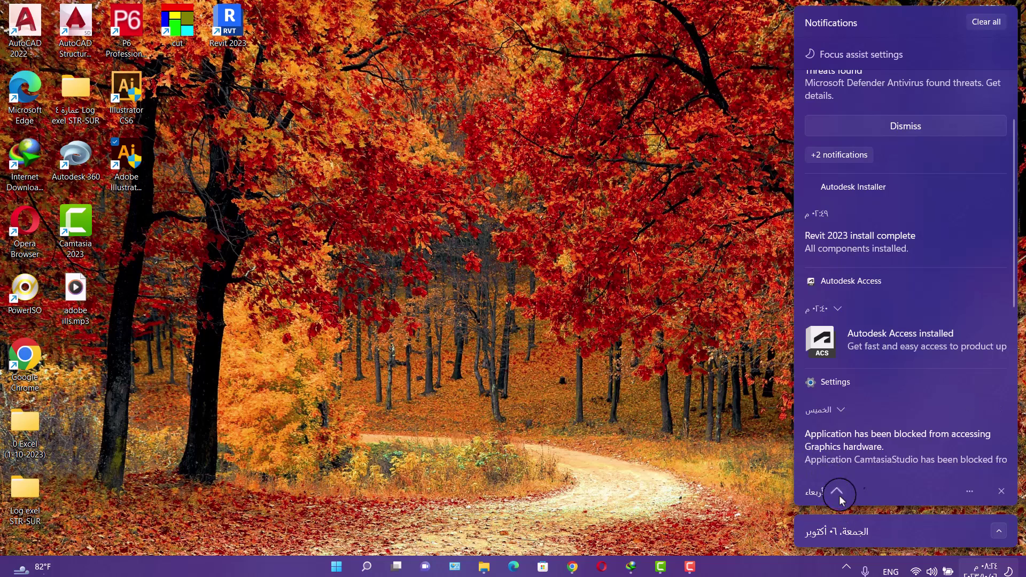
scroll(854, 396, "down", 6)
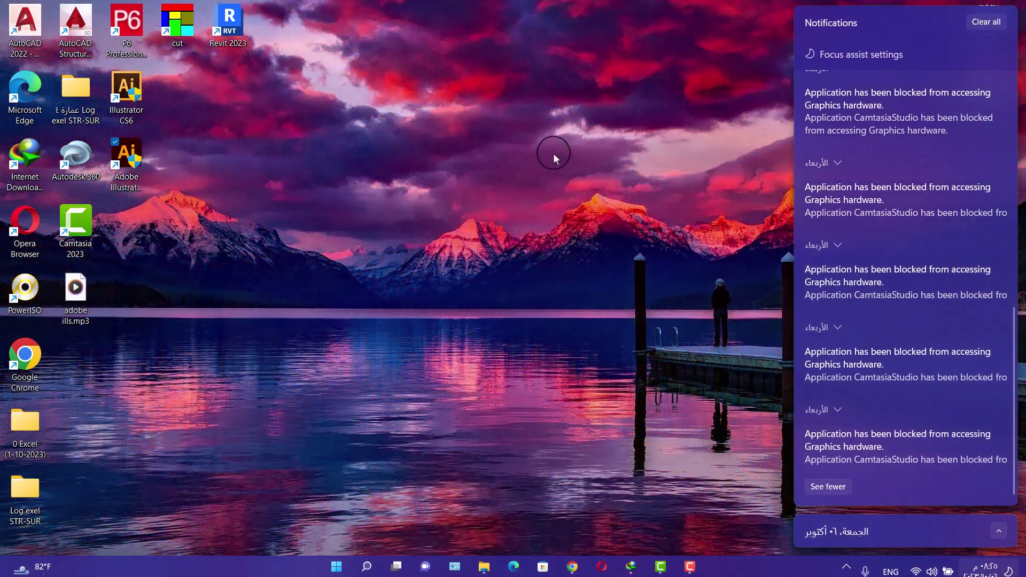
left_click(553, 156)
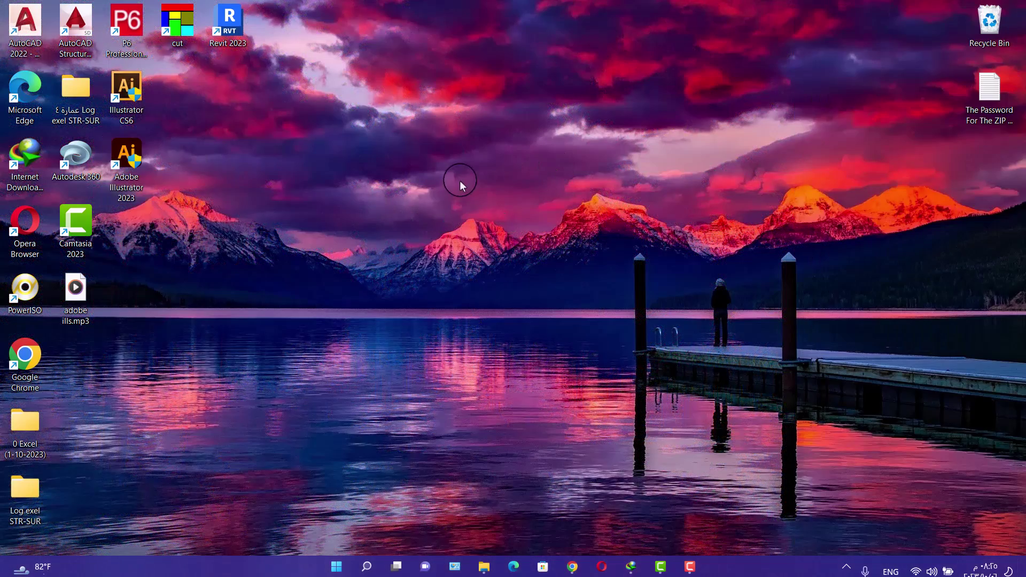
- Go to the Graphics page of the Windows Display settings
right_click(462, 197)
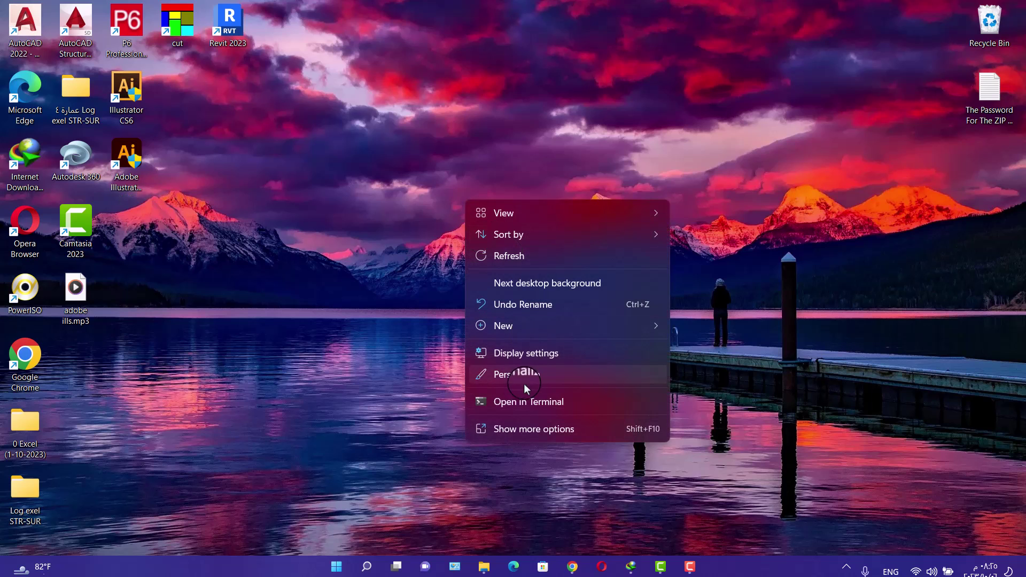
left_click(502, 354)
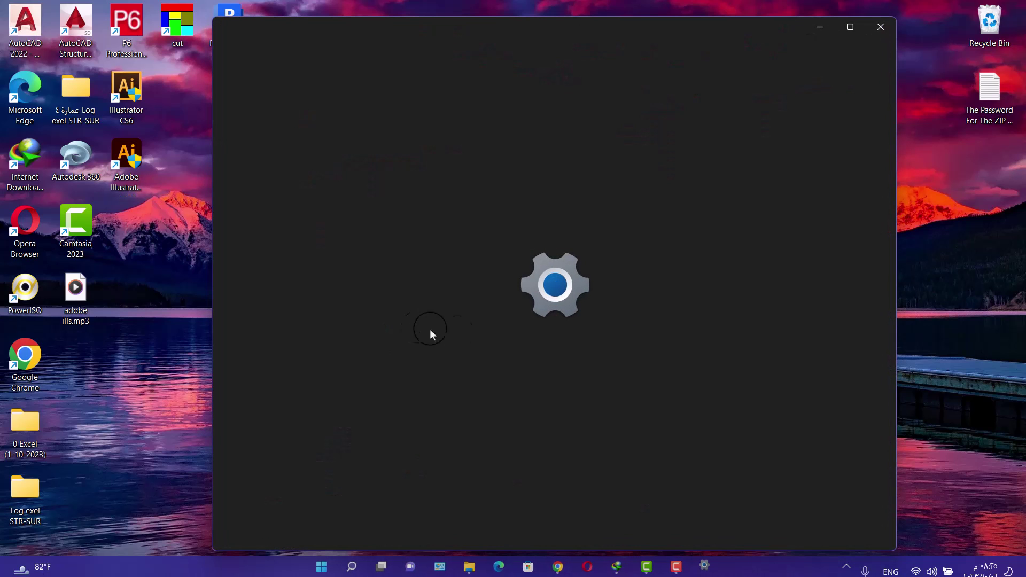
scroll(595, 299, "down", 5)
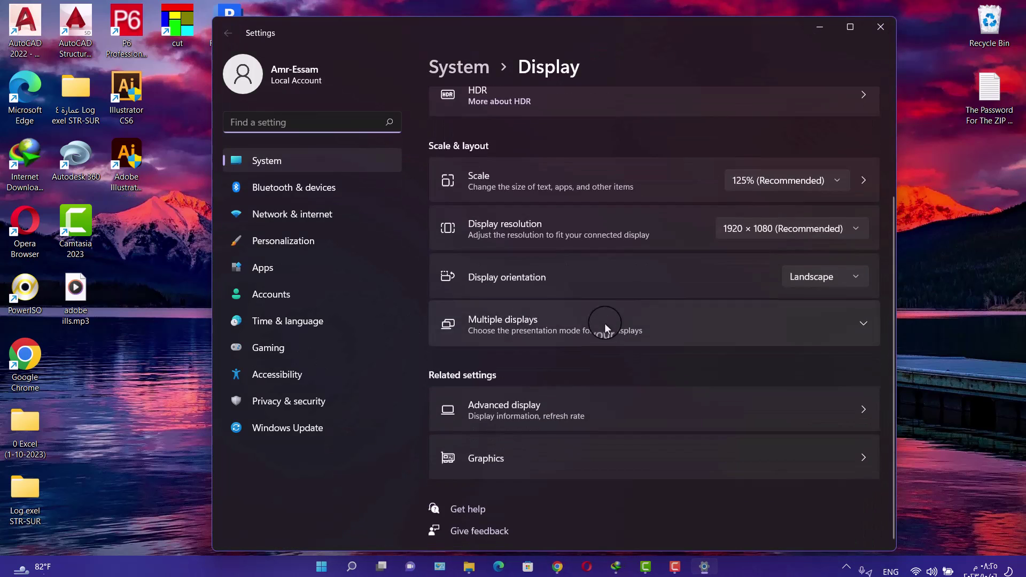
left_click(487, 295)
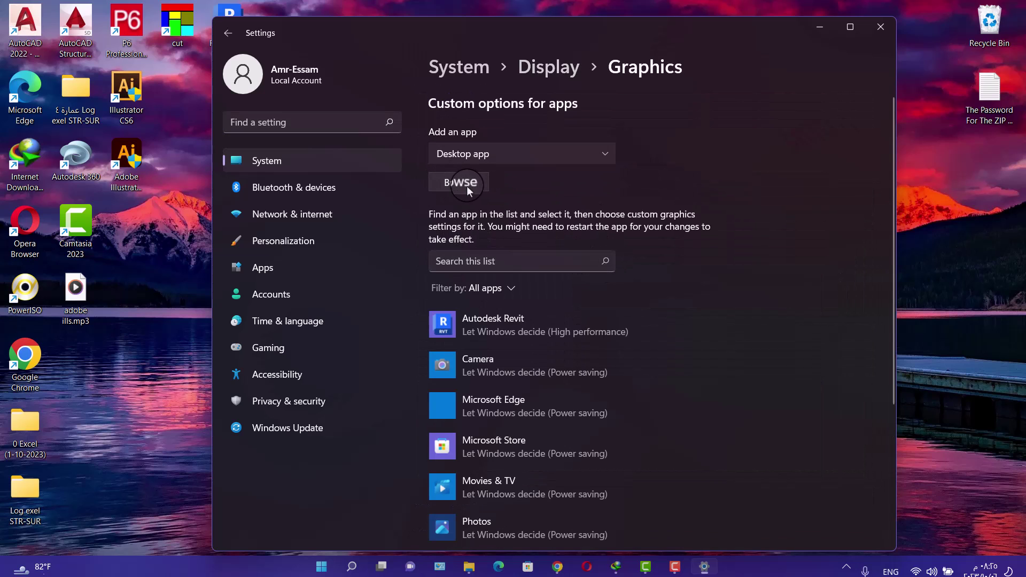
- Add the Adobe Illustrator 2023 shortcut as a custom graphics app
left_click(461, 182)
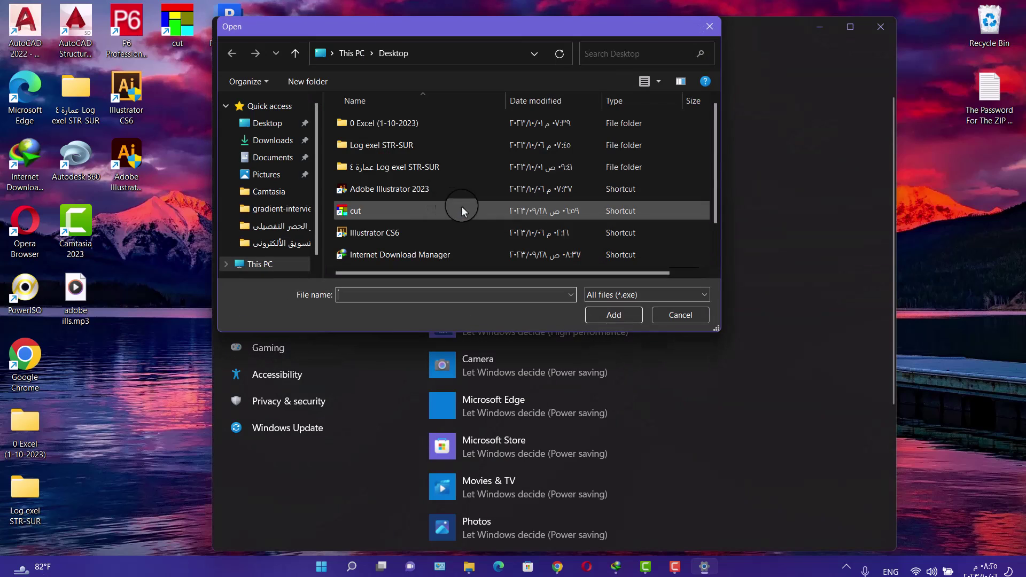
left_click(356, 190)
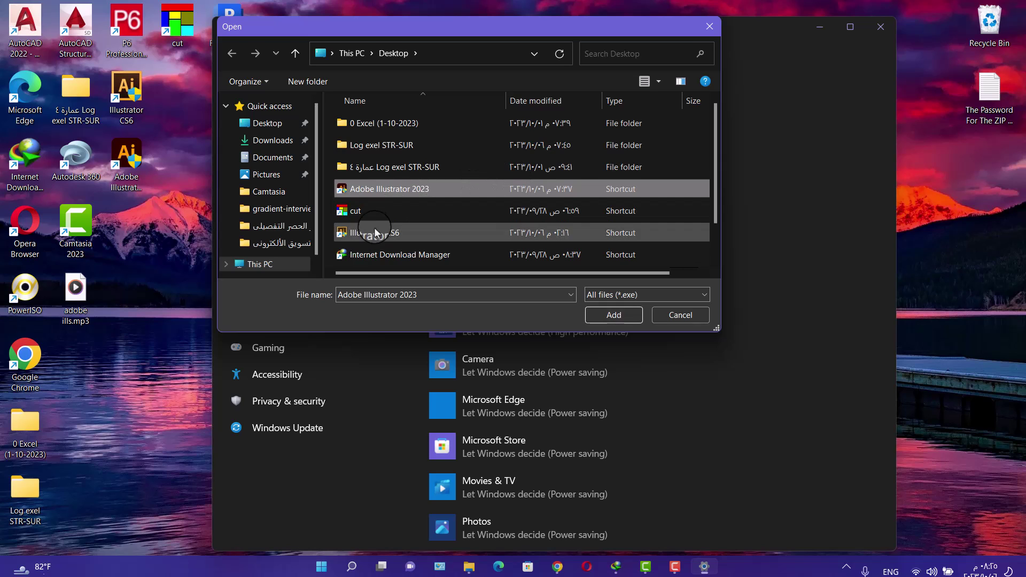
scroll(376, 233, "down", 2)
scroll(353, 225, "up", 2)
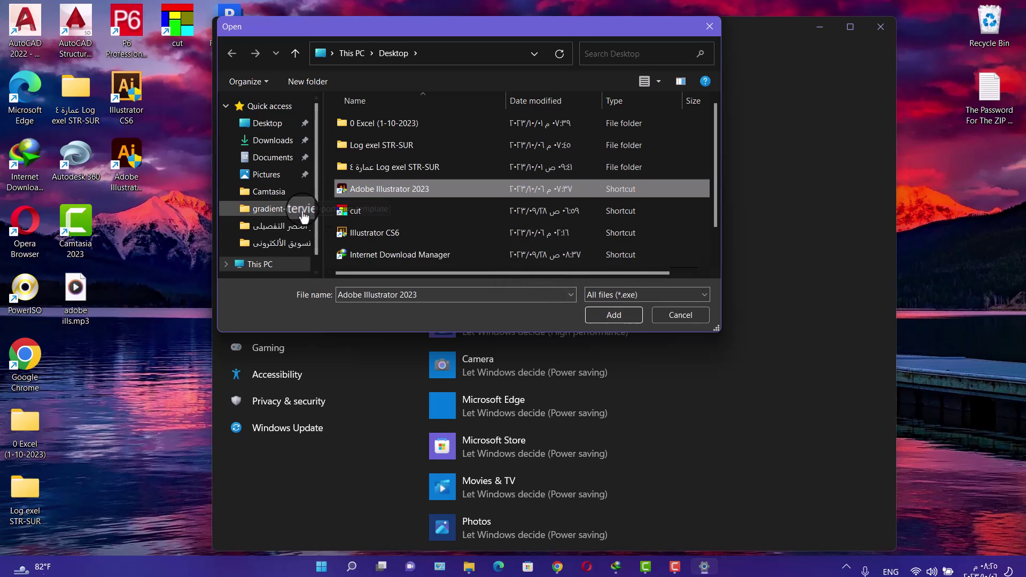
left_click(613, 315)
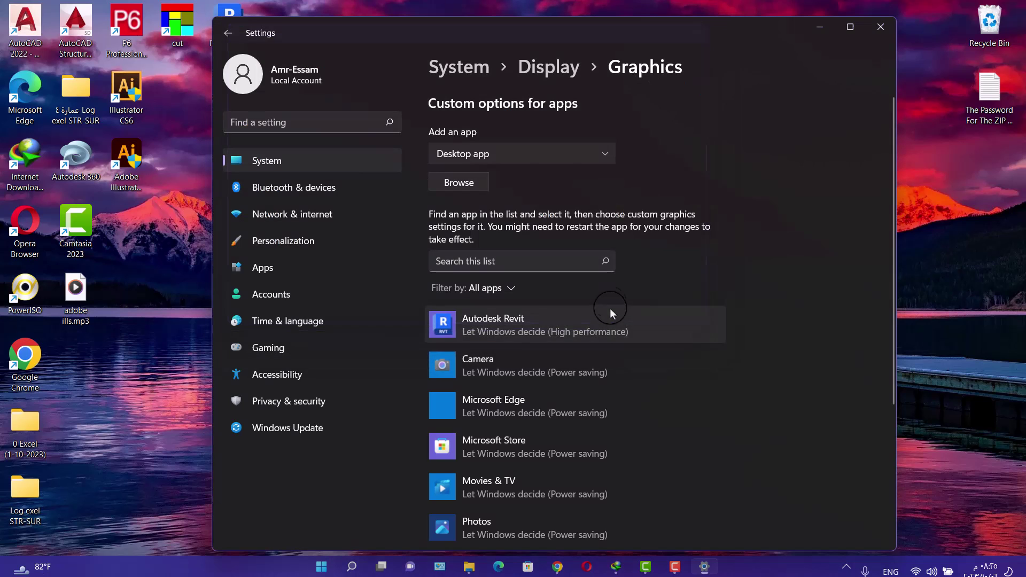
- Set Illustrator's graphics preference to Power saving and save it
left_click(622, 391)
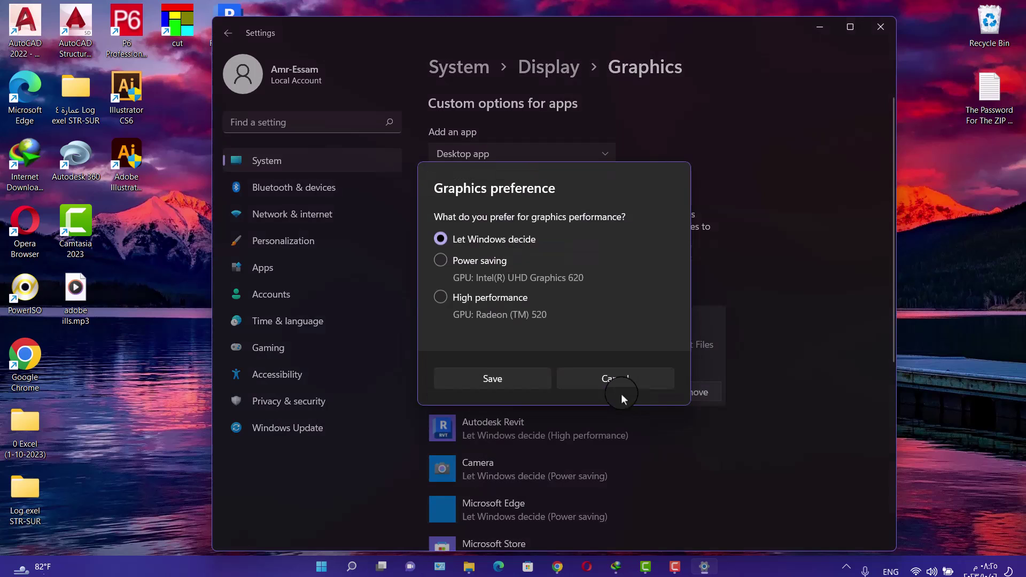
left_click(463, 263)
left_click(489, 379)
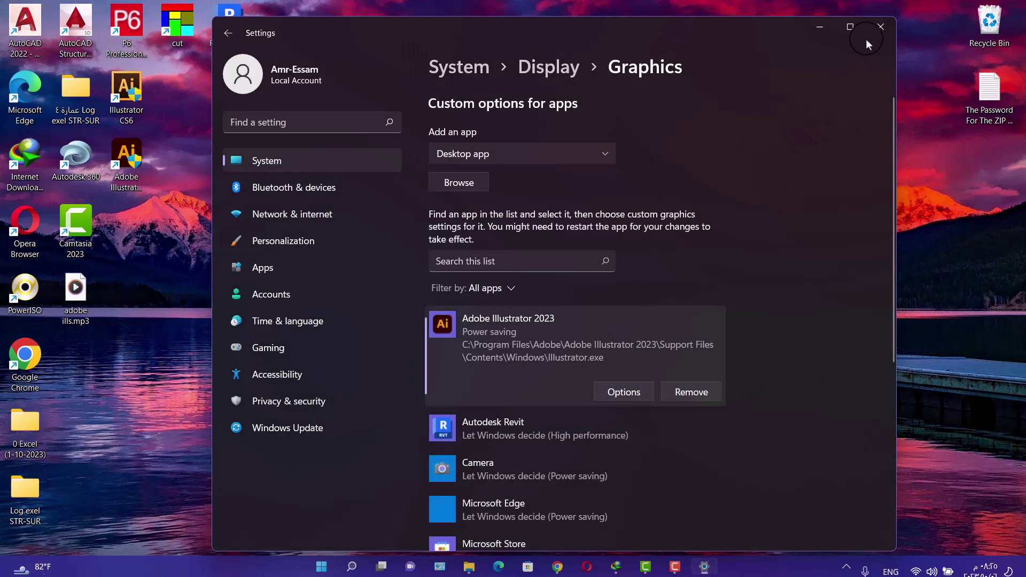
- Close Settings, relaunch Illustrator 2023, and review then accept the General preferences
left_click(880, 26)
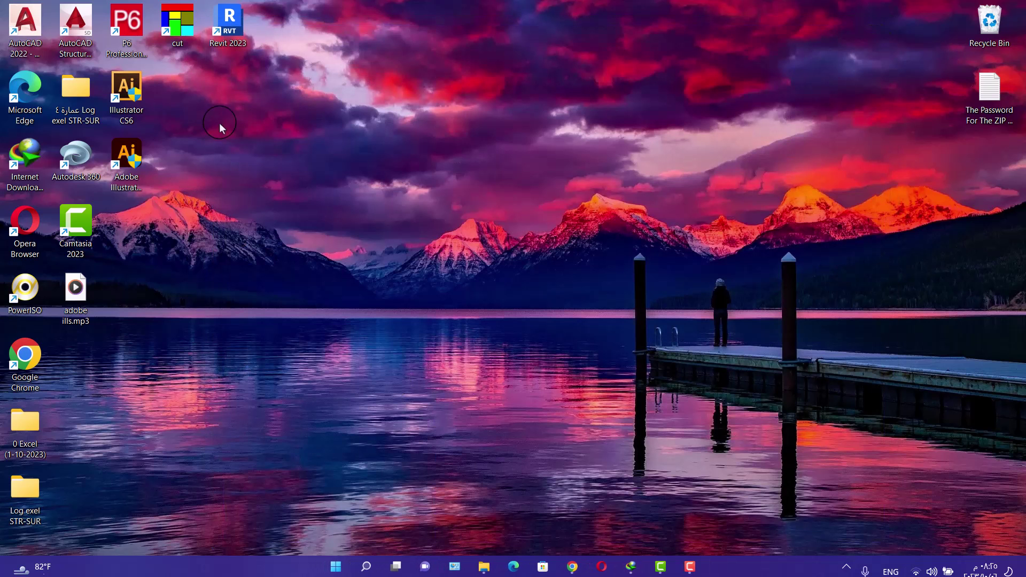
double_click(140, 161)
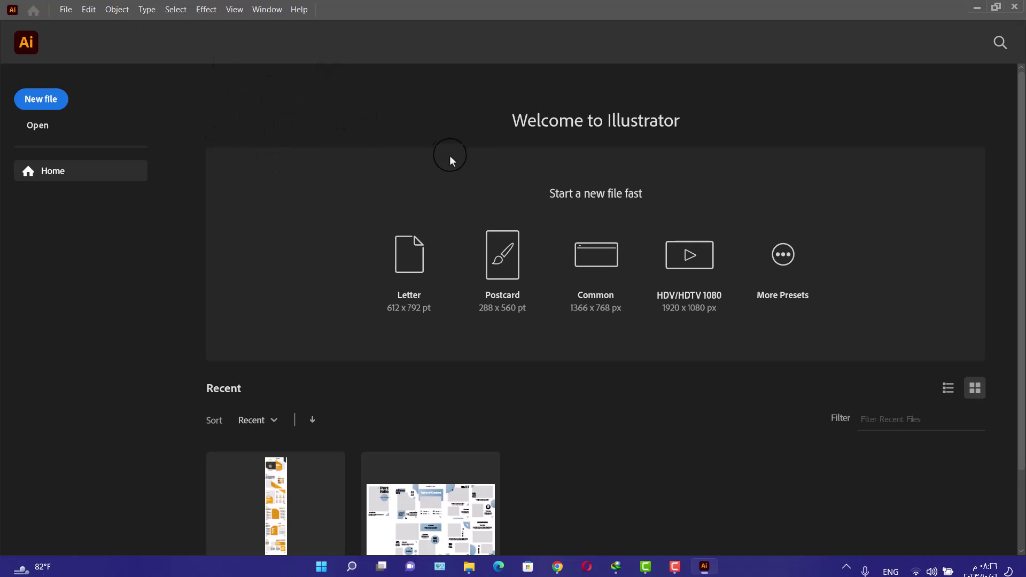
left_click(89, 11)
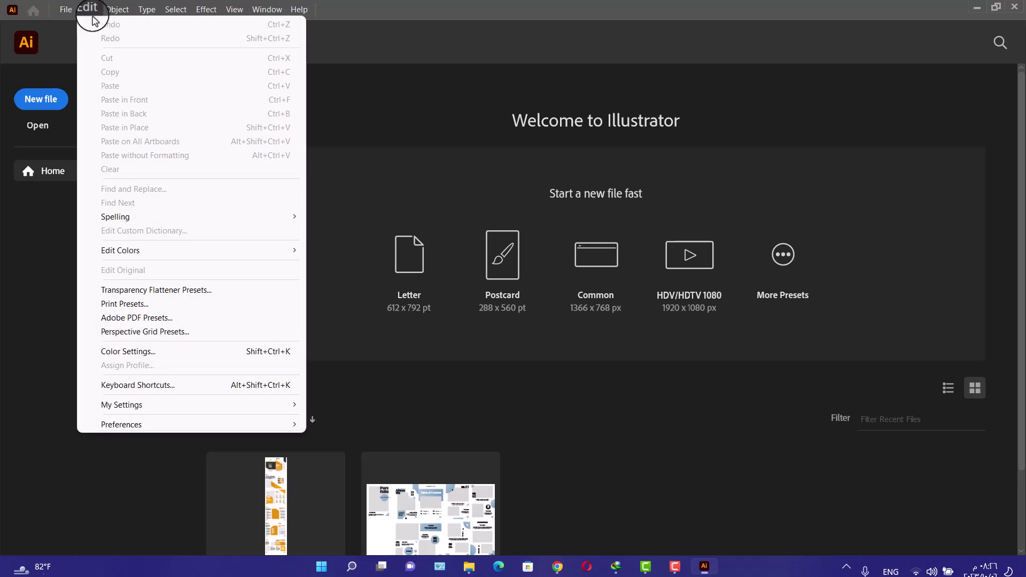
mouse_move(115, 424)
left_click(368, 230)
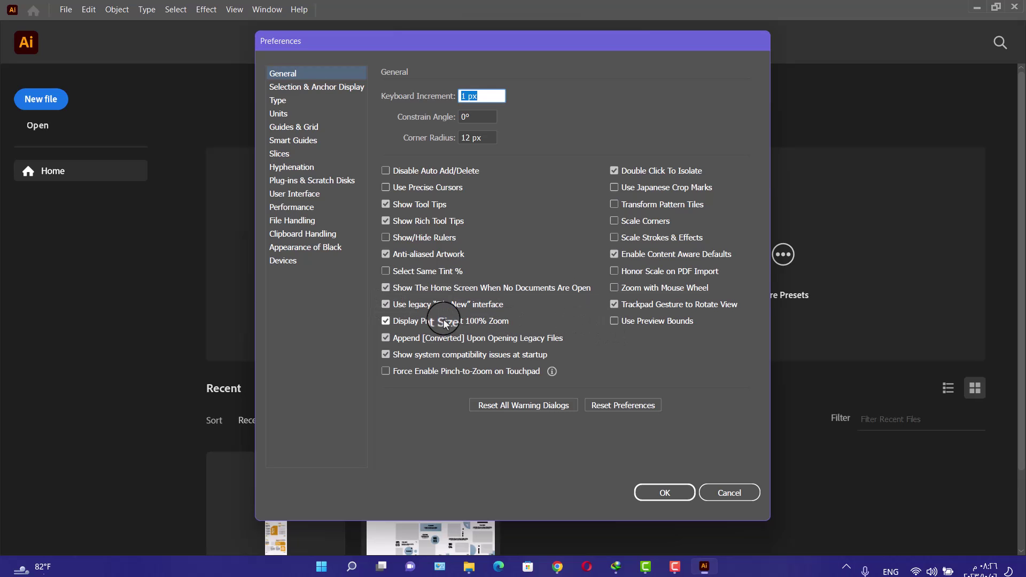
left_click(664, 492)
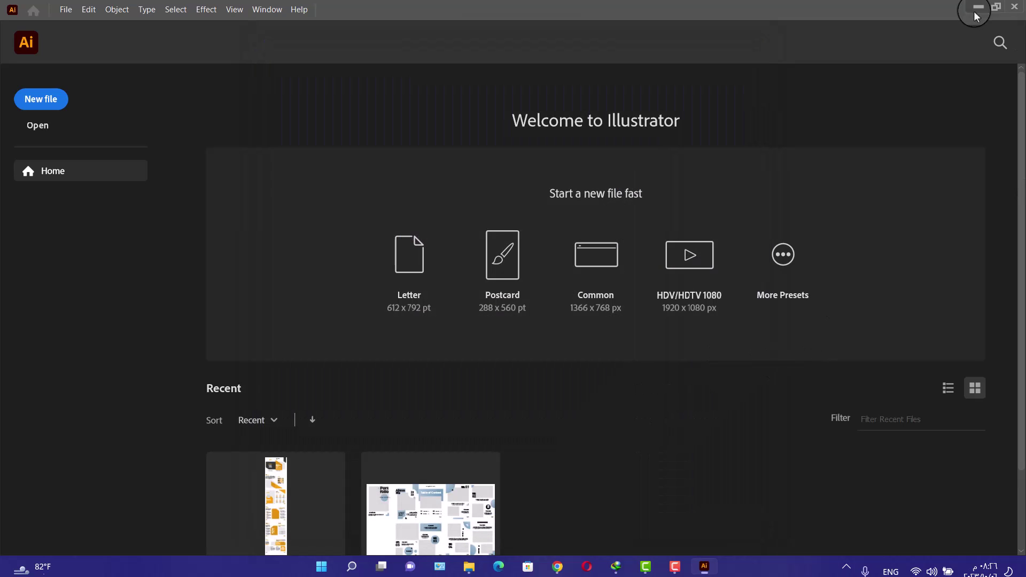
- Set the Illustrator 2023 desktop shortcut to run as administrator under Compatibility properties
left_click(978, 7)
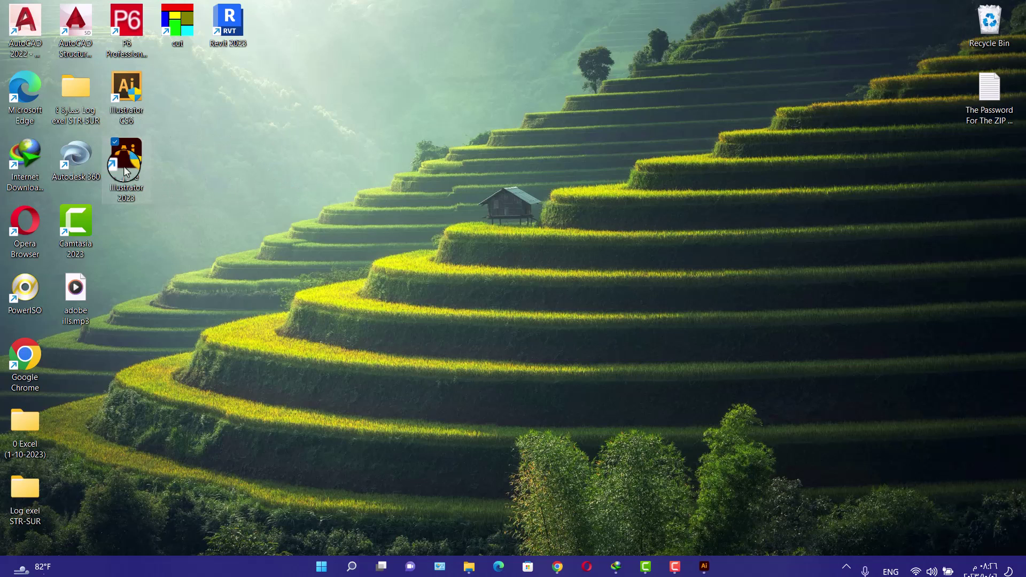
right_click(124, 165)
left_click(172, 341)
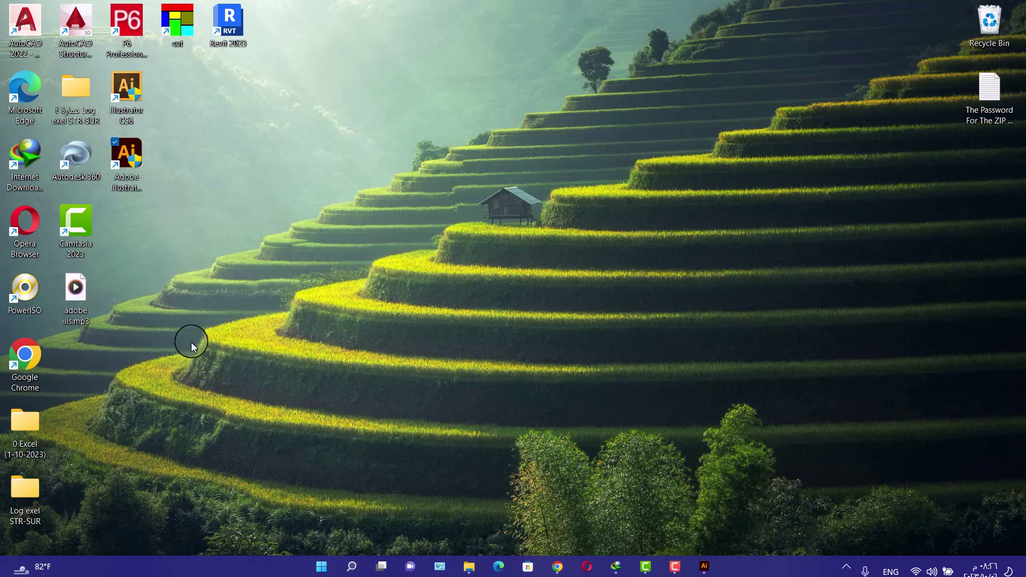
left_click(170, 210)
left_click(327, 209)
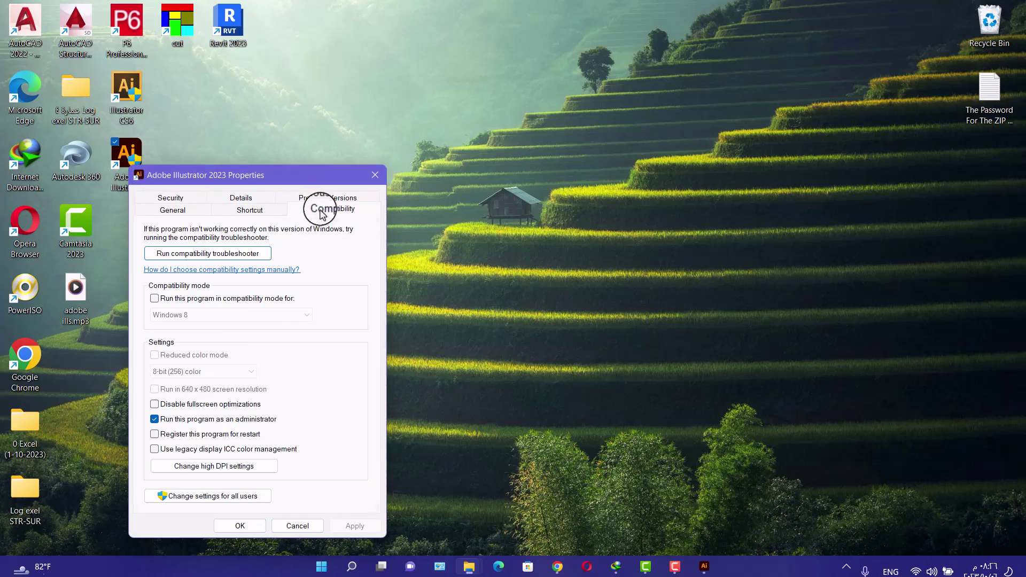
left_click(236, 525)
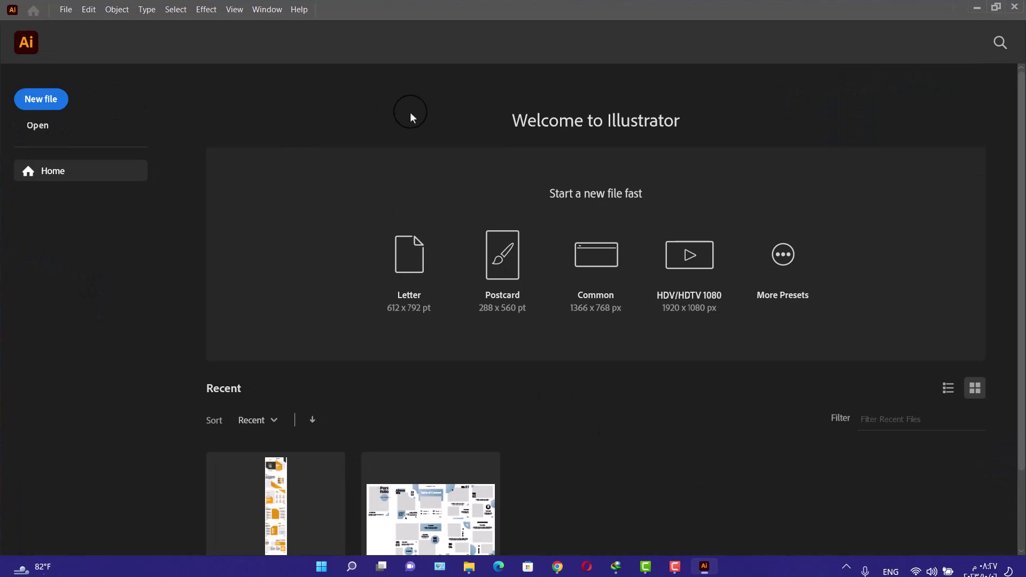
- Create a blank Untitled-1 document in Pixels from the default preset and check the File menu
left_click(39, 104)
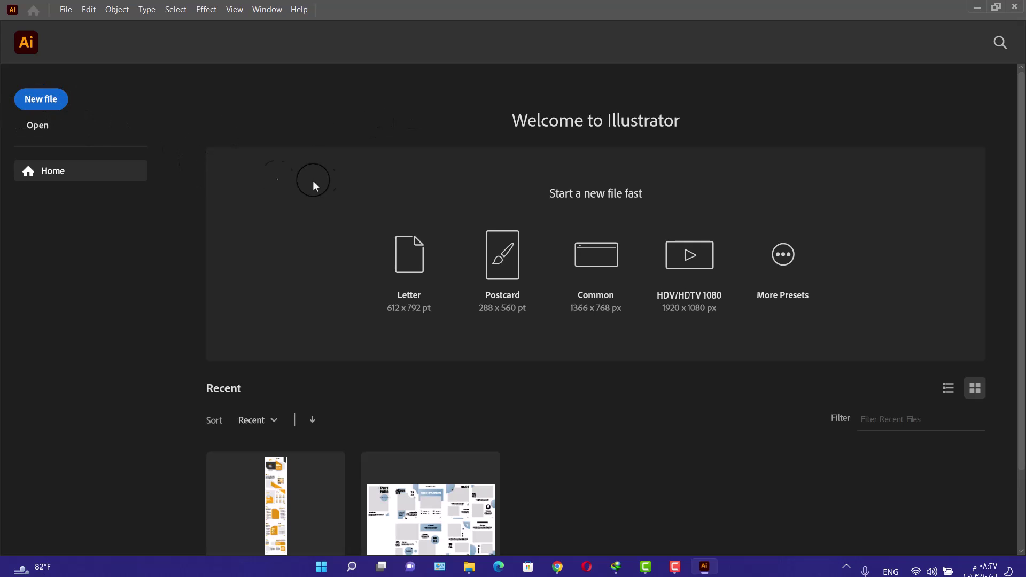
left_click(592, 414)
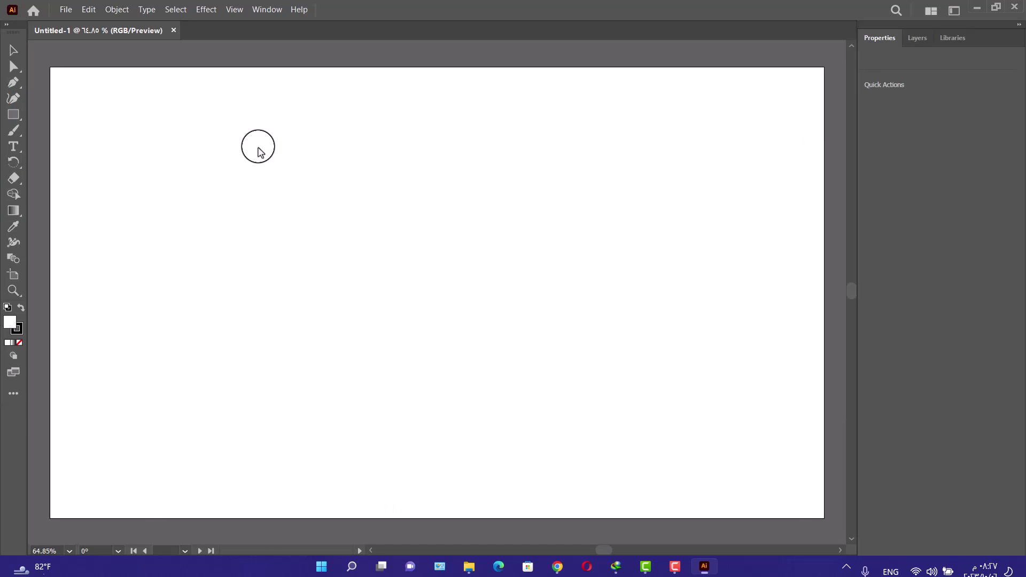
scroll(813, 283, "down", 1)
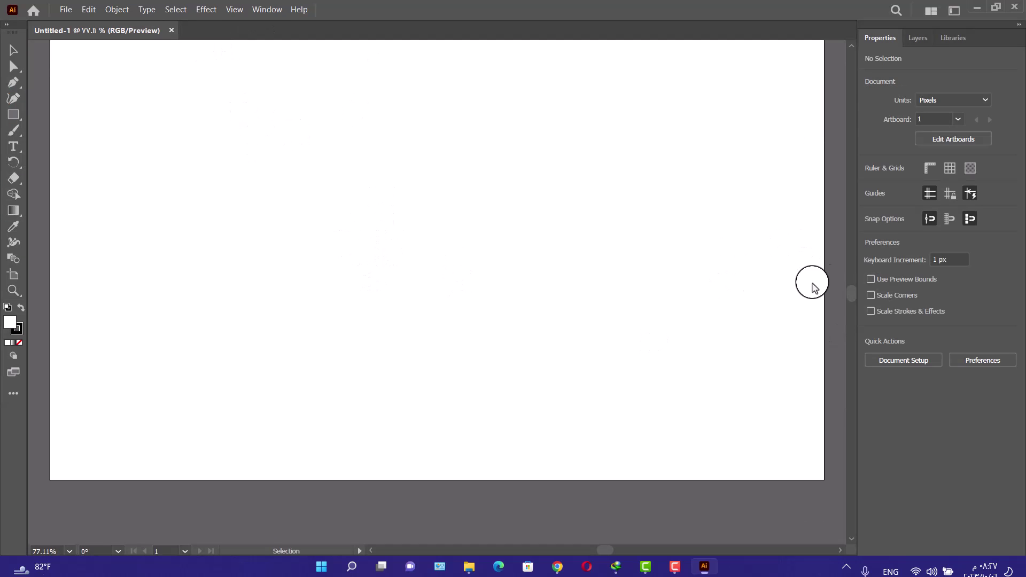
scroll(318, 105, "up", 2)
left_click(66, 9)
left_click(492, 167)
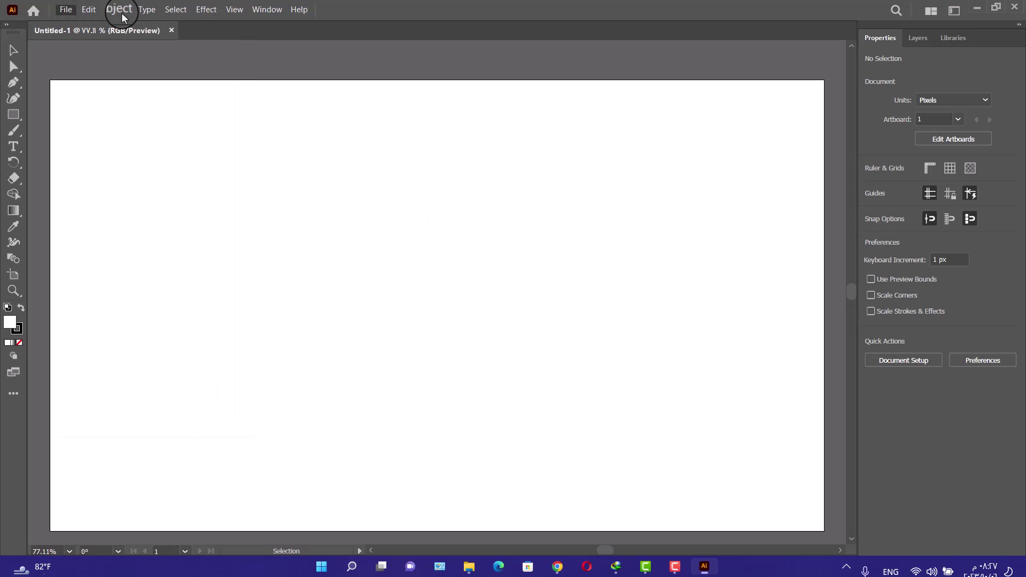
- Open the 648_company_profile.eps brochure file
left_click(64, 10)
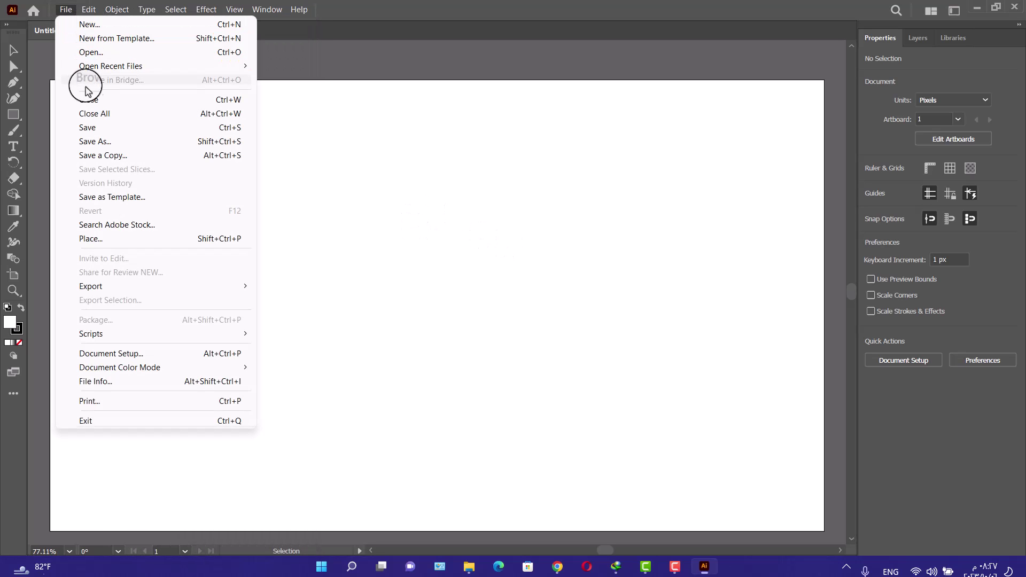
left_click(89, 54)
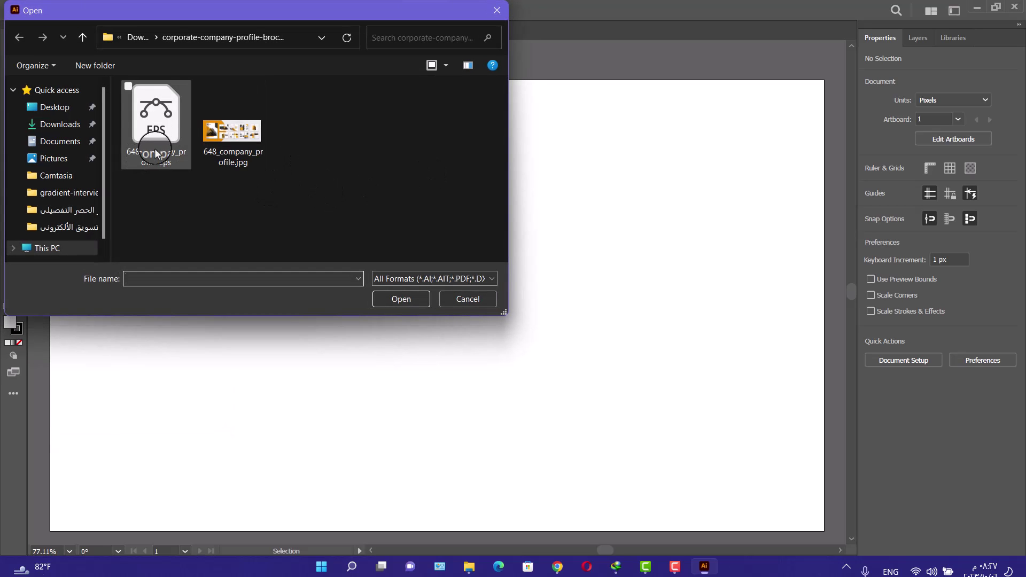
left_click(157, 162)
left_click(412, 299)
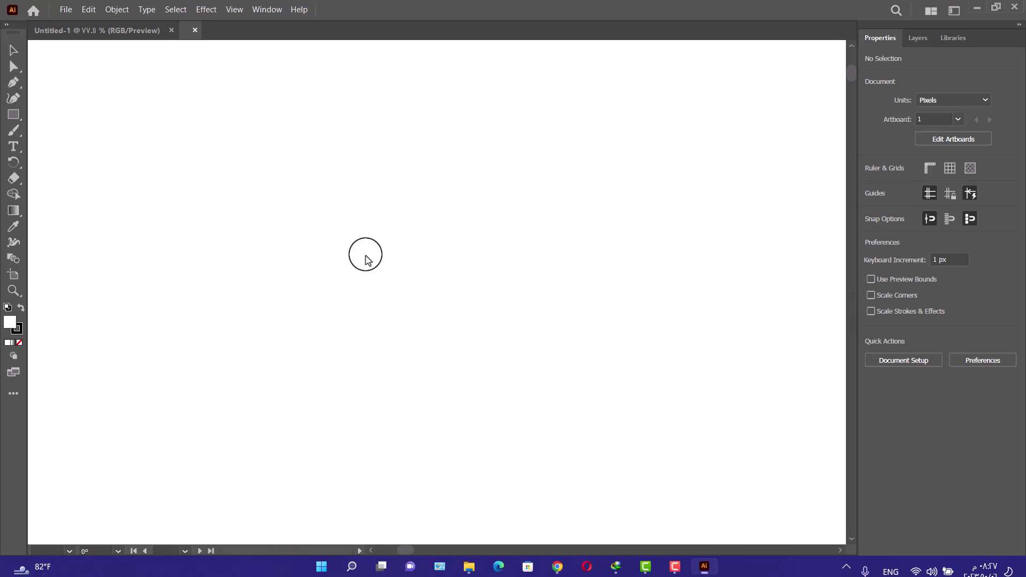
scroll(504, 257, "down", 5)
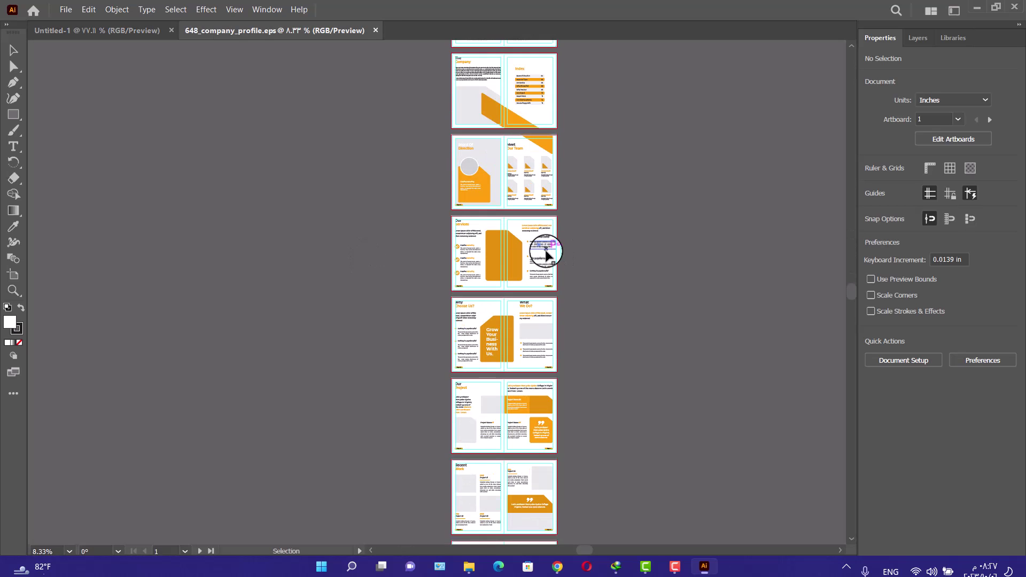
scroll(566, 270, "down", 1)
scroll(582, 265, "up", 4)
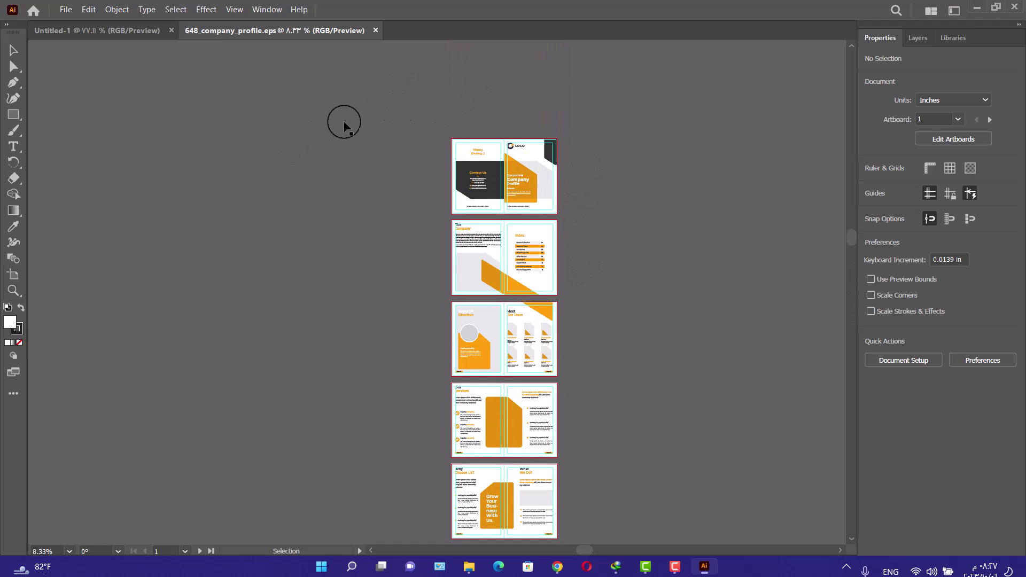
- Zoom to the cover and replace the LOGO text with 'fsfds'
key("ctrl+equal")
key("ctrl+equal")
key("ctrl+equal")
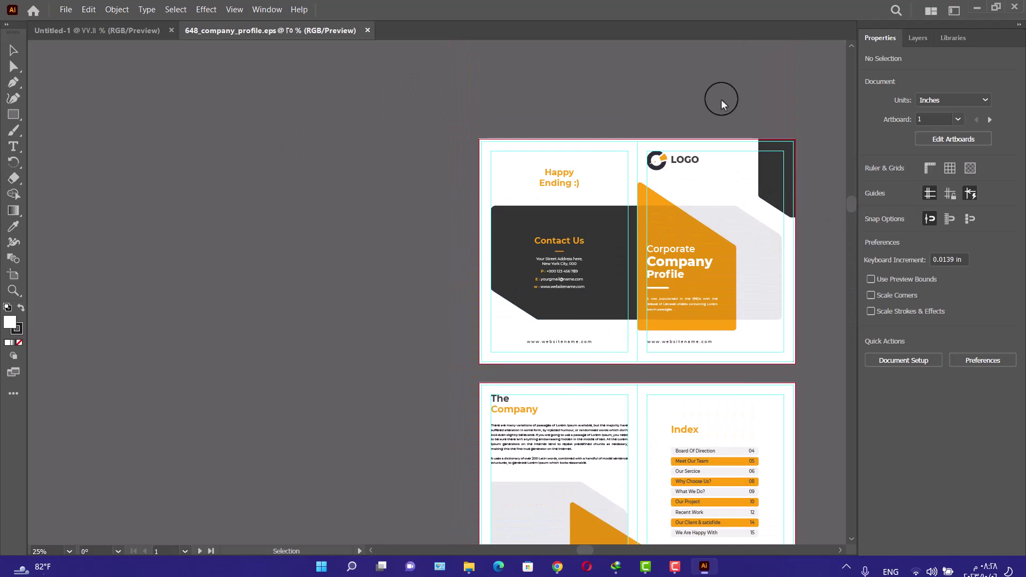
key("ctrl+plus")
scroll(522, 415, "right", 8)
scroll(581, 423, "up", 2)
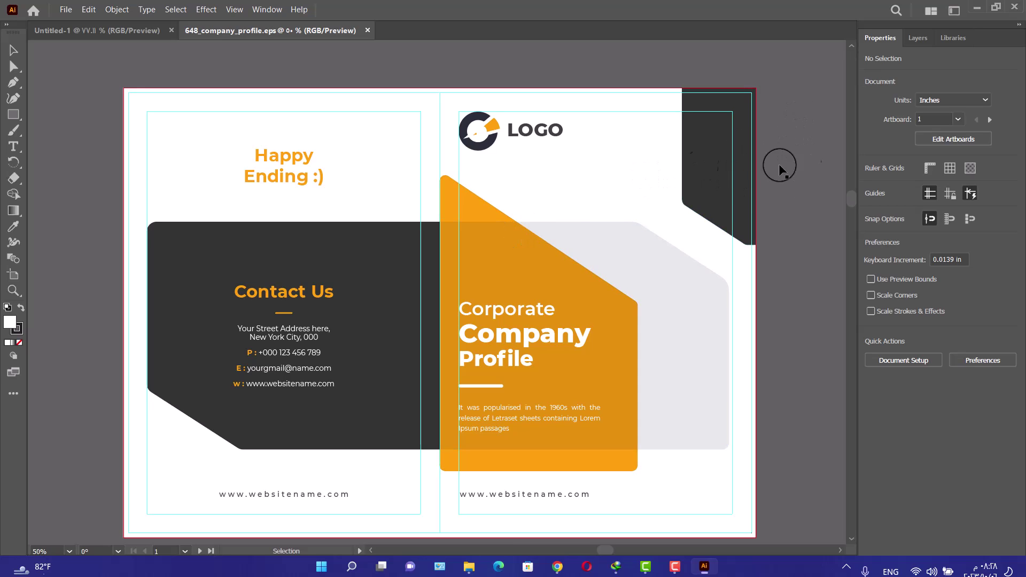
left_click(14, 146)
double_click(535, 130)
type("fsfds")
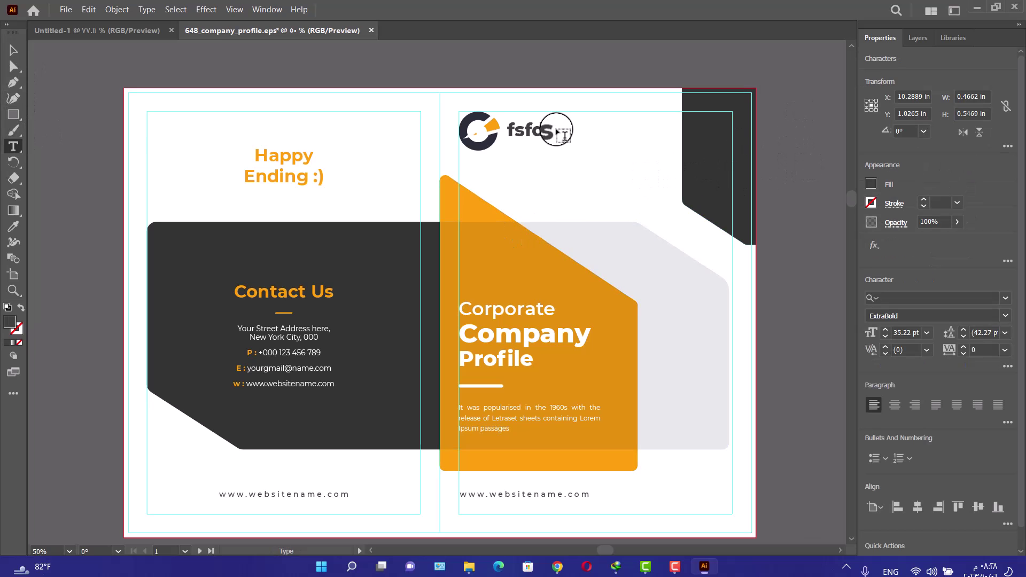